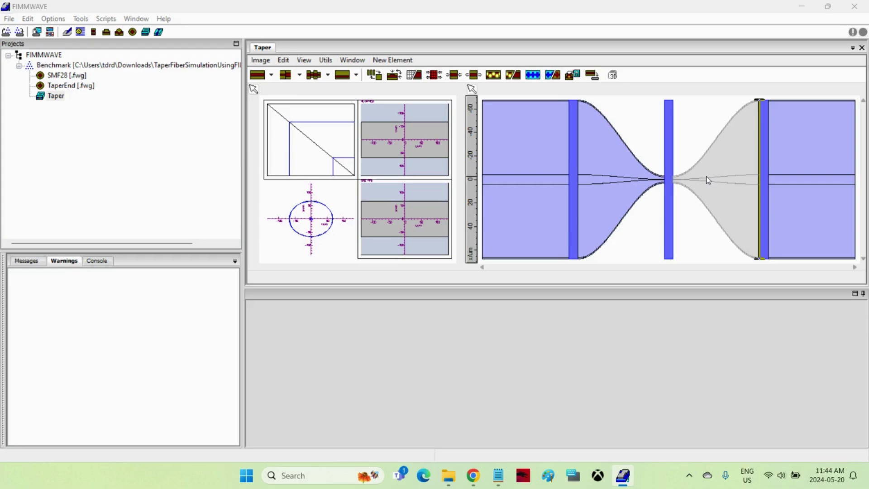
Inspect the taper and its mirrored reference section, and switch the device layout from symbolic to real view.
click(599, 153)
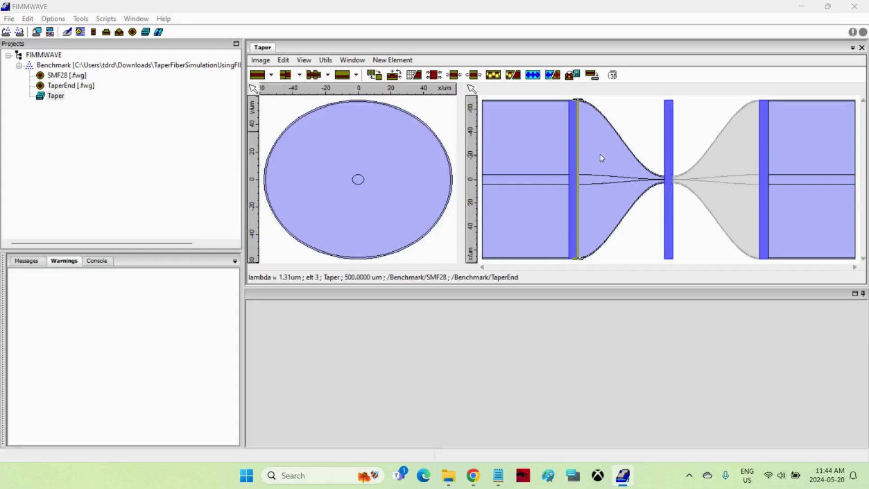
click(725, 171)
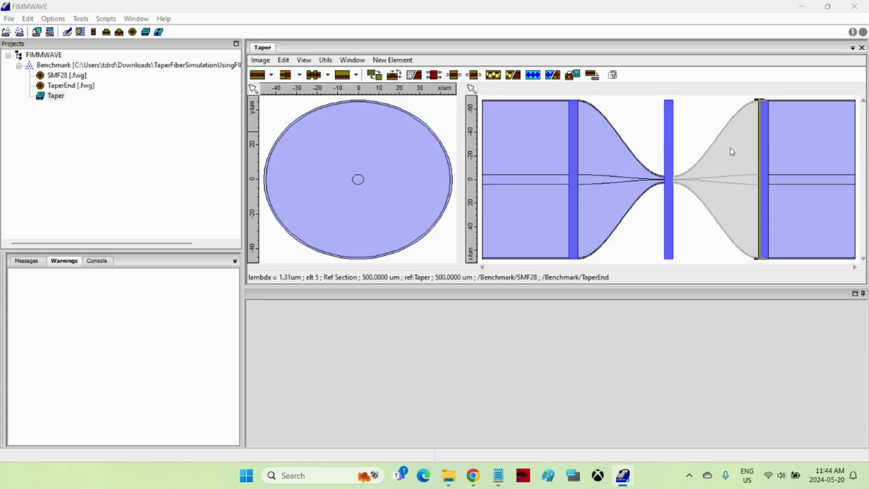
click(596, 141)
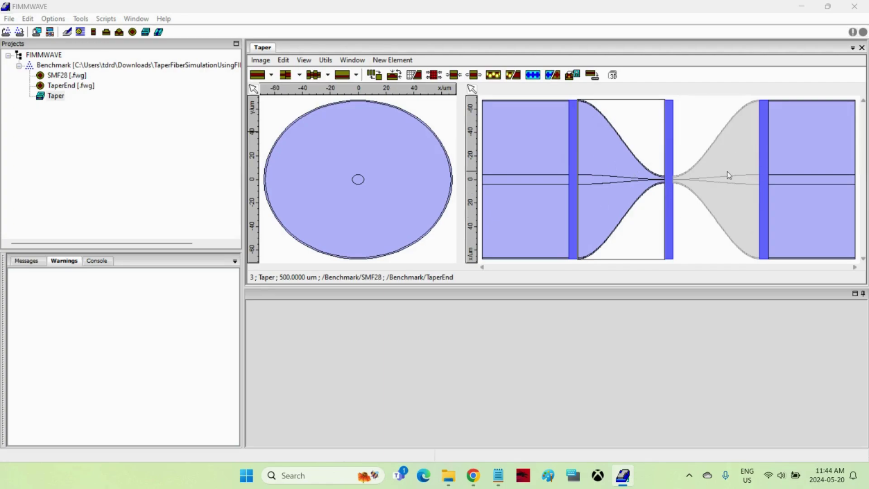
click(374, 78)
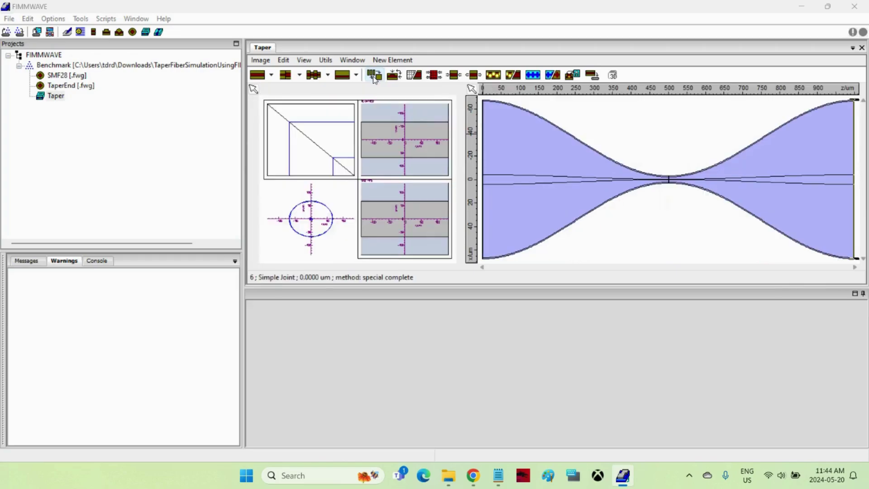
Calculate the scattering matrix of the full device, toggling the calculation data display to follow the section refinement along the first taper.
click(433, 78)
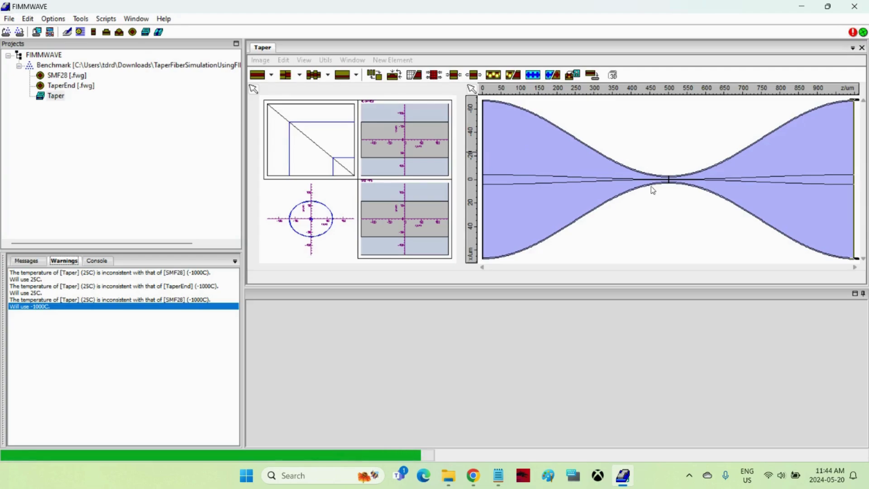
click(414, 76)
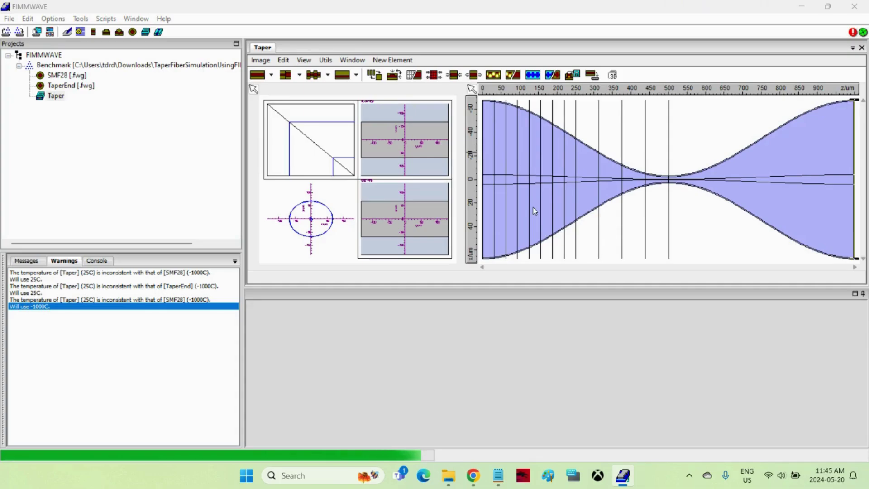
click(413, 75)
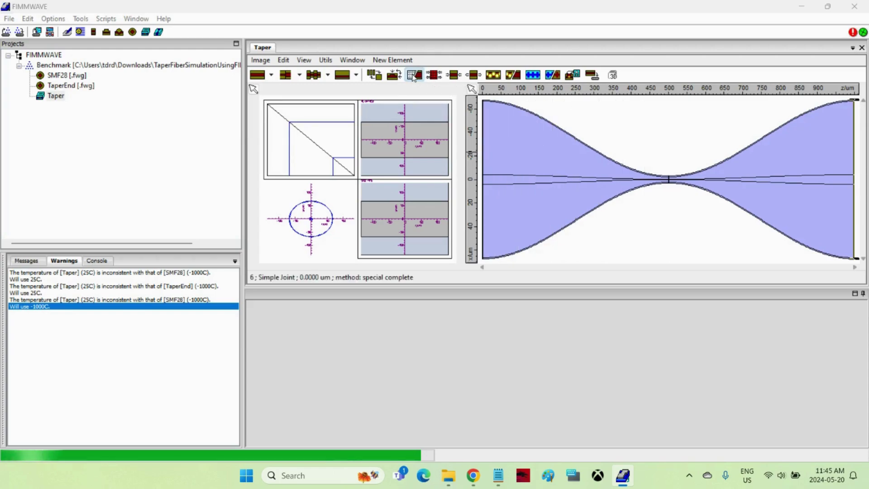
click(413, 75)
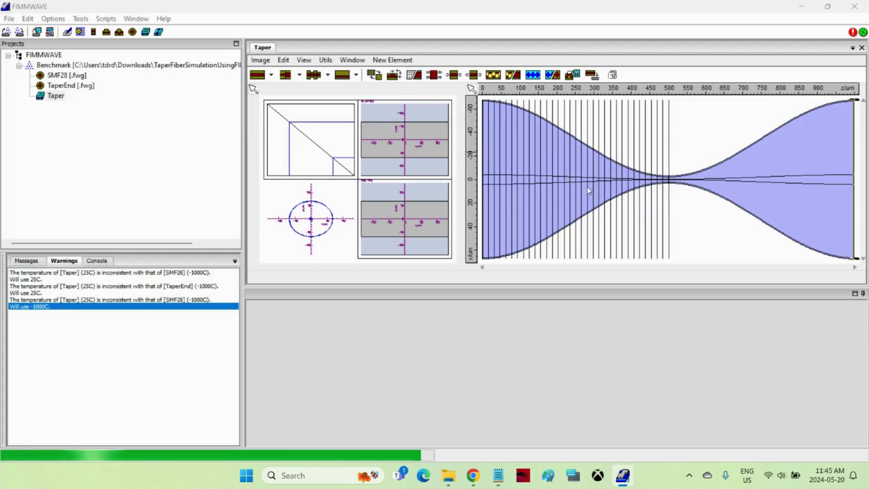
click(414, 74)
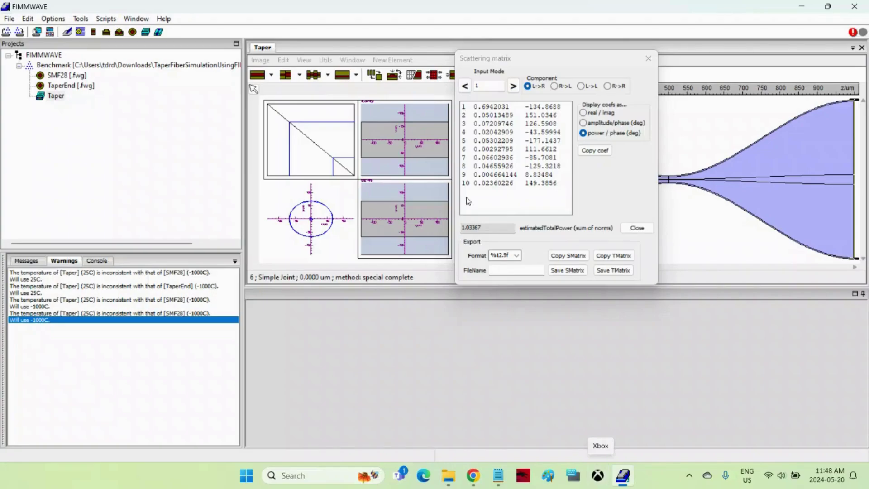
Examine the input mode 1 power coefficients in the scattering matrix, close it, and show the calculation data on the taper.
drag(513, 58, 374, 110)
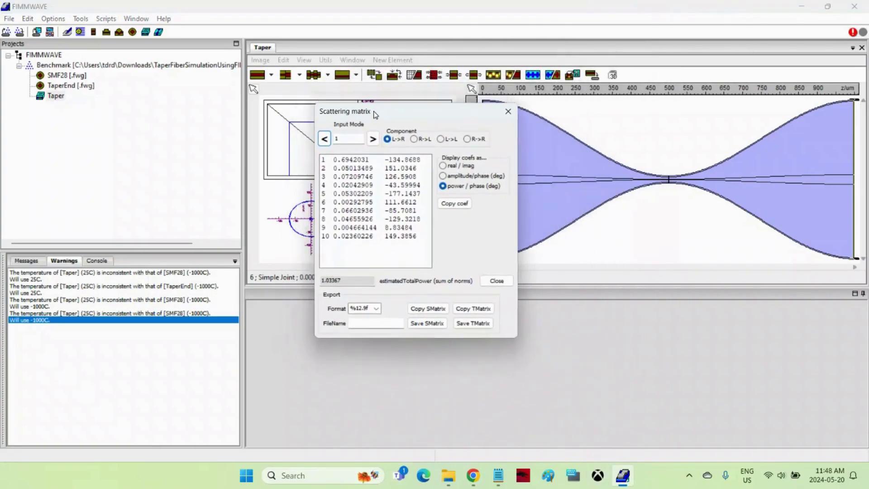
click(354, 161)
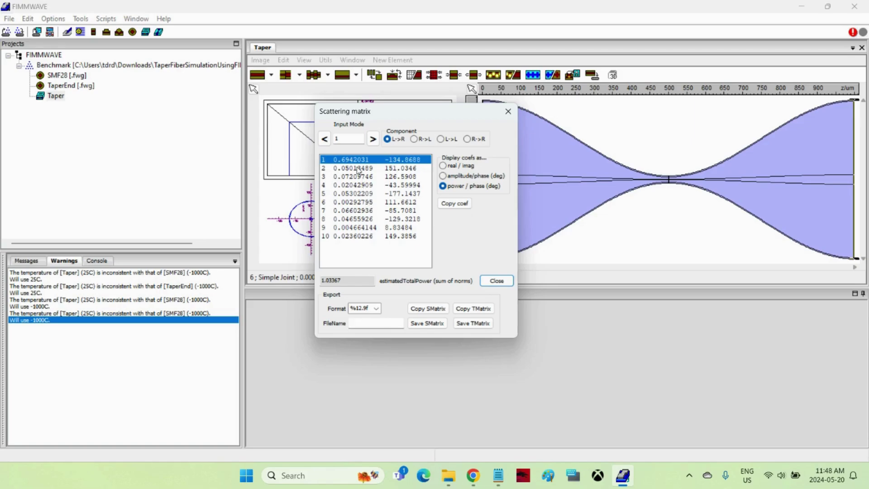
click(508, 111)
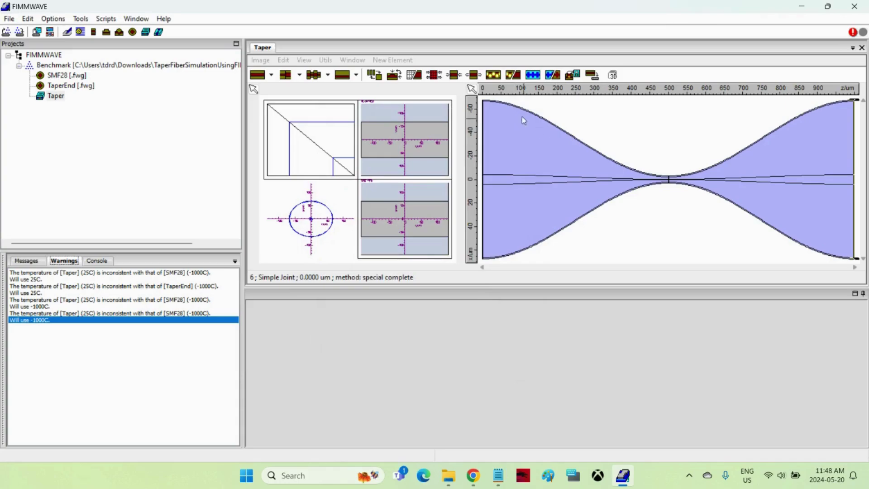
click(414, 75)
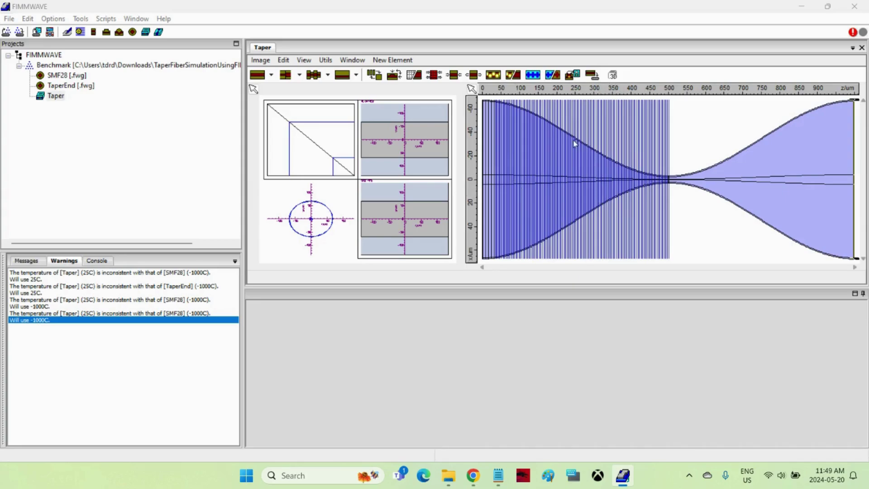
Plot the forward mode power along z for modes 1-10, with all curves on the same scale.
click(493, 74)
click(325, 60)
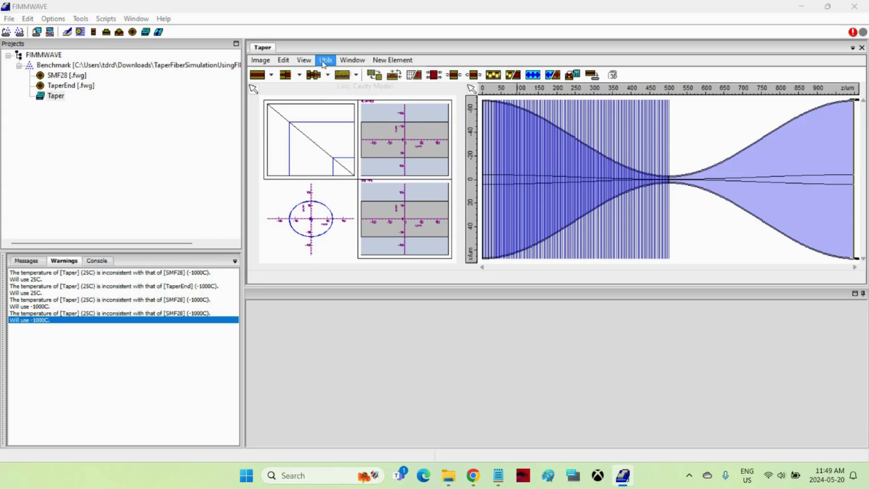
mouse_move(304, 61)
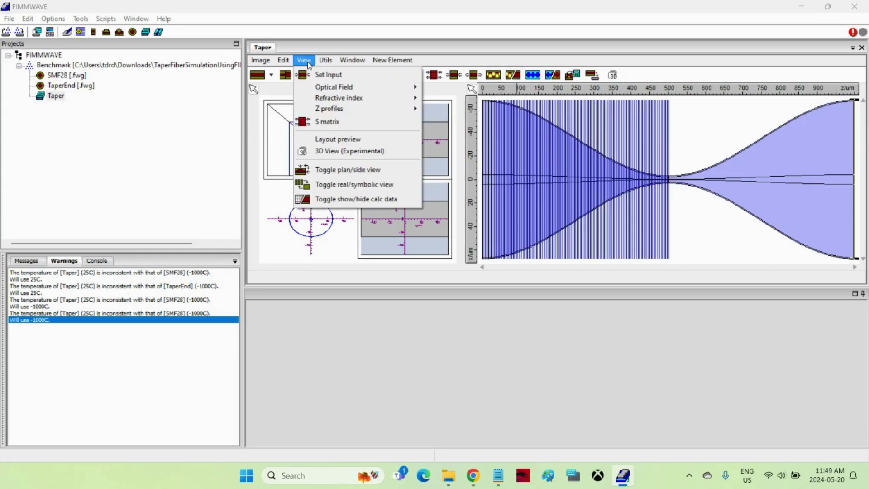
mouse_move(330, 111)
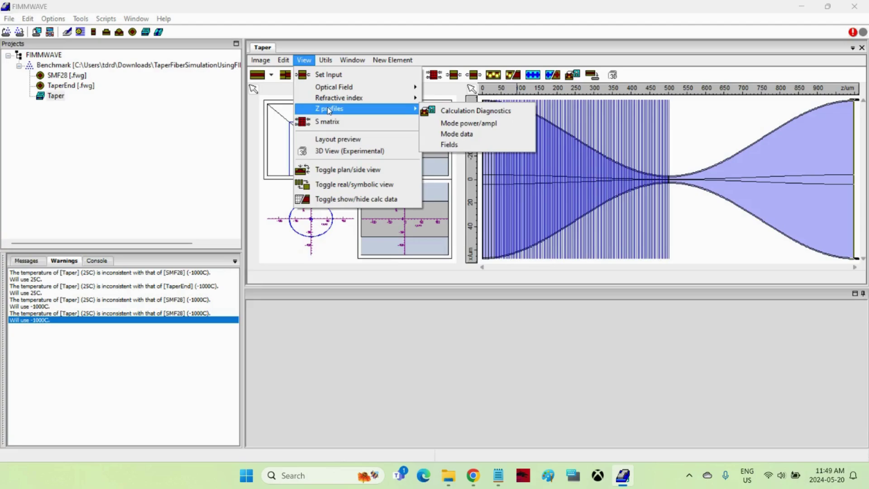
click(469, 128)
drag(522, 118, 302, 133)
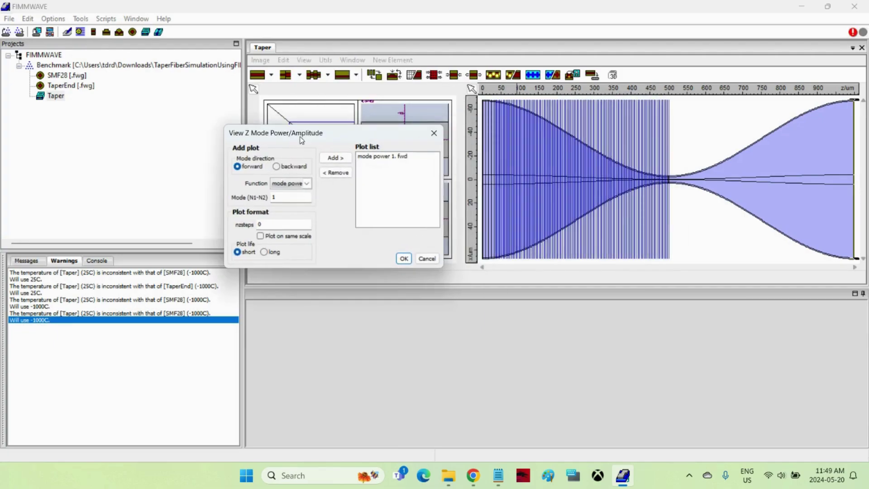
click(288, 196)
click(334, 159)
click(261, 235)
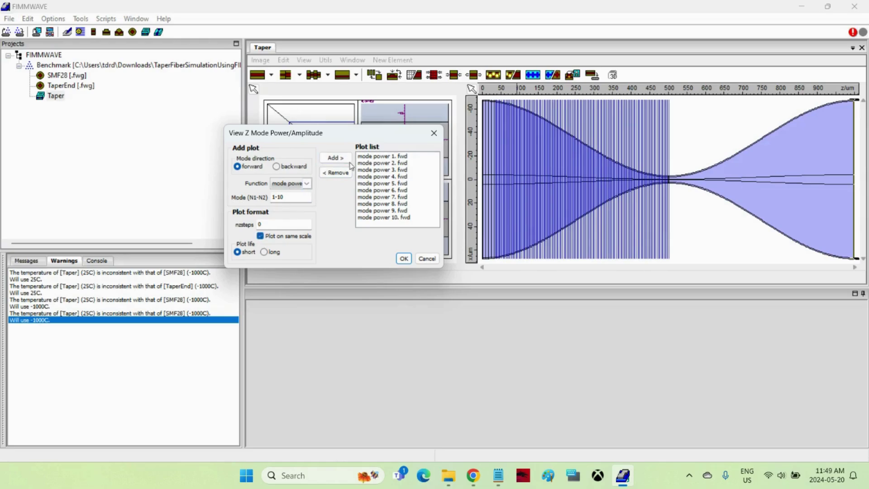
click(404, 259)
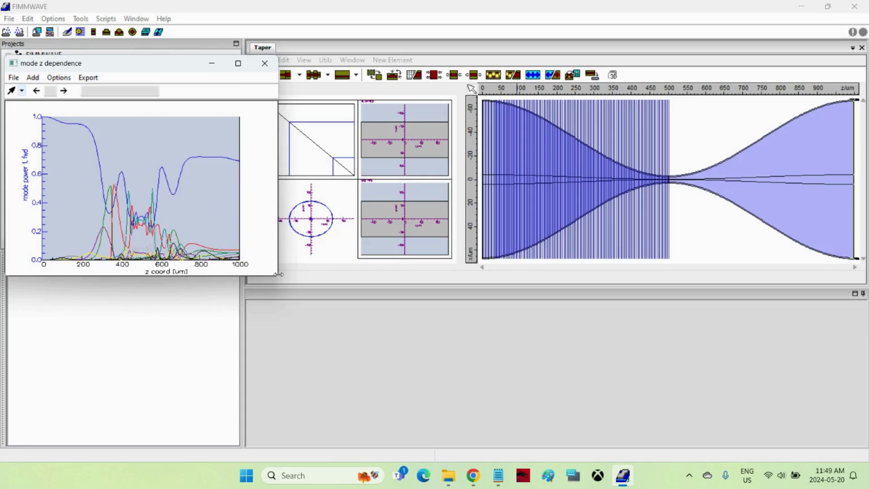
Enlarge the mode power plot, examine the curves of modes 1 to 3 individually, and minimize the plot.
drag(279, 274, 673, 376)
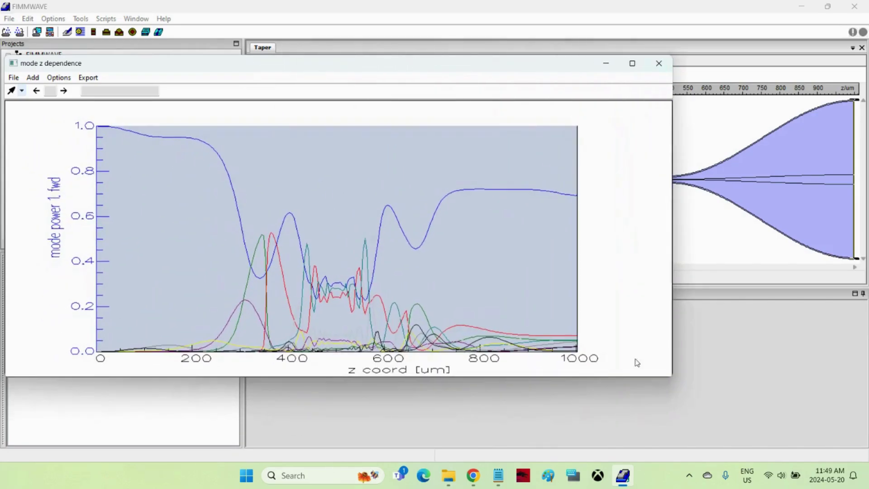
drag(296, 68, 432, 56)
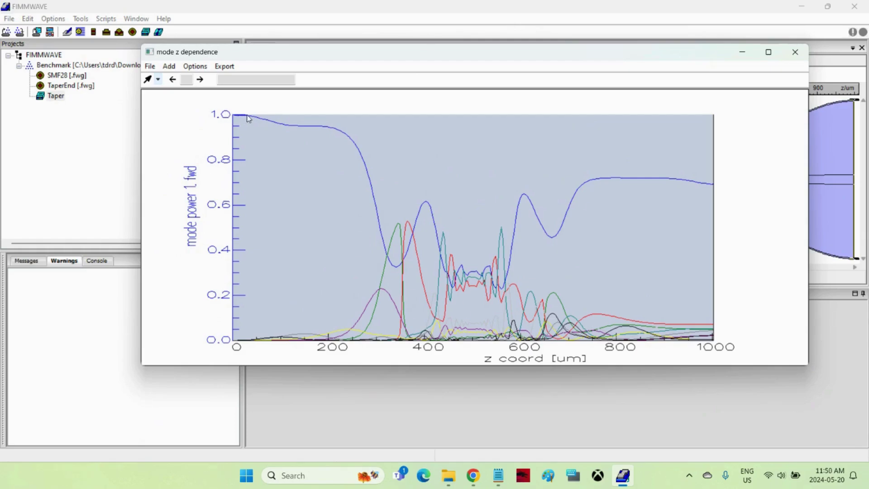
click(200, 81)
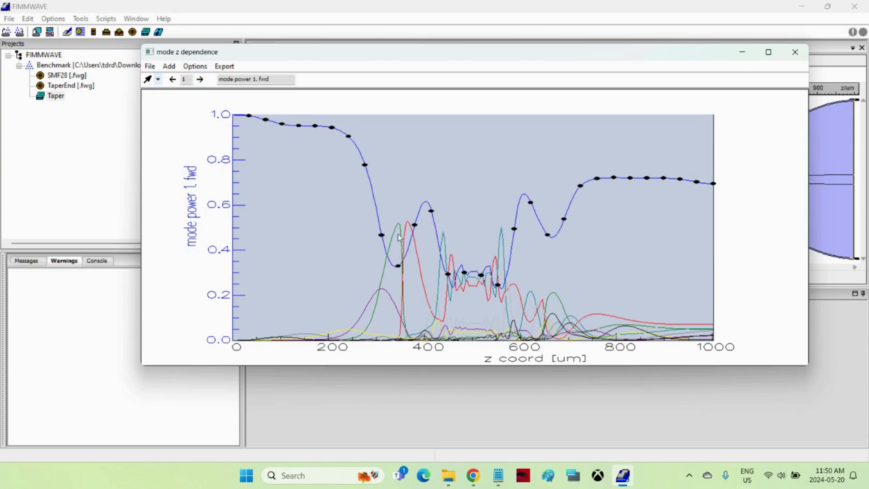
click(200, 79)
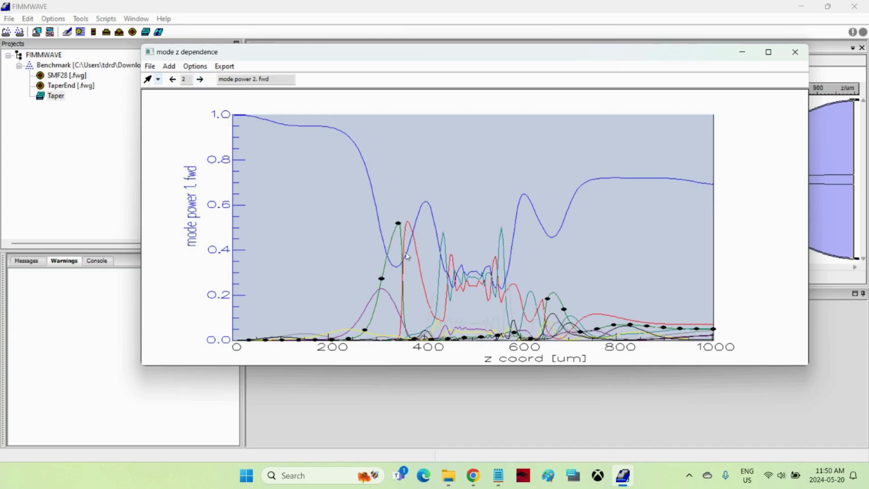
click(200, 79)
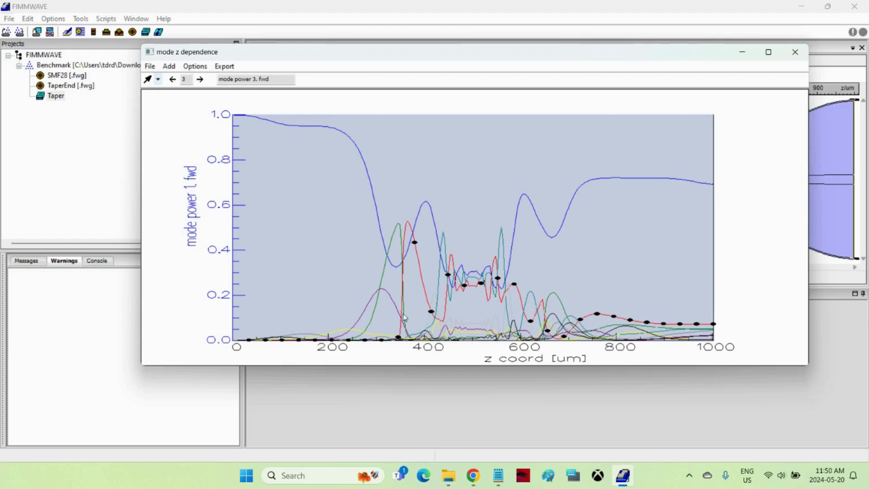
drag(395, 76, 391, 77)
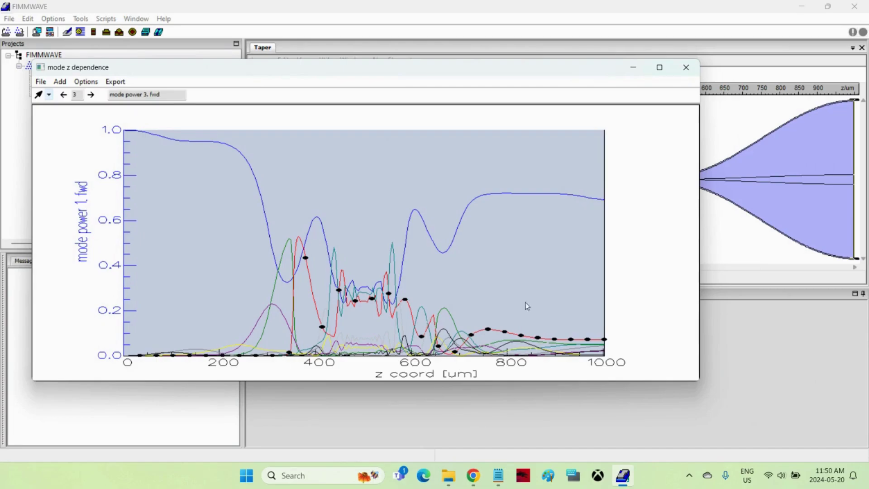
click(633, 68)
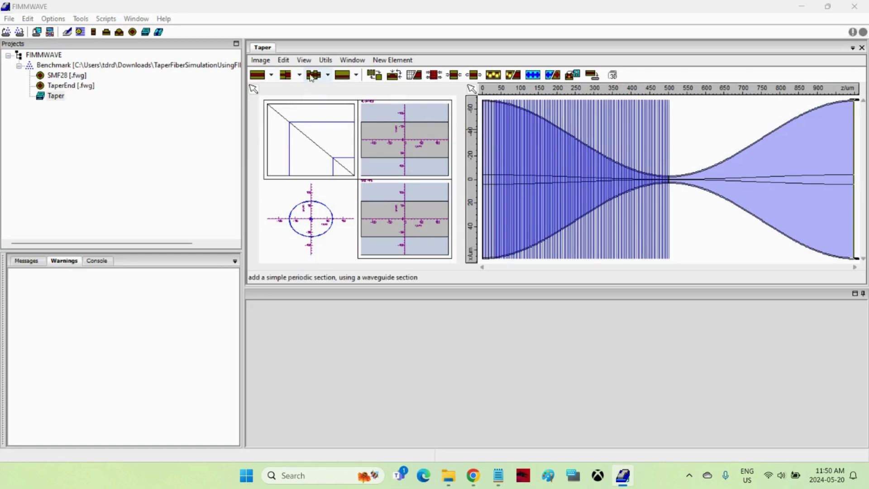
Plot the eigenvalues along z for modes 1-10, with all curves on the same scale.
click(303, 60)
mouse_move(329, 108)
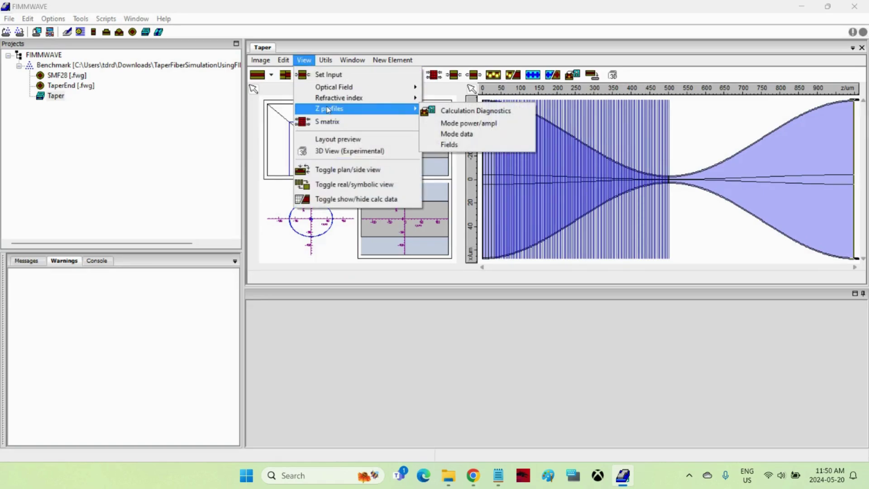
click(462, 134)
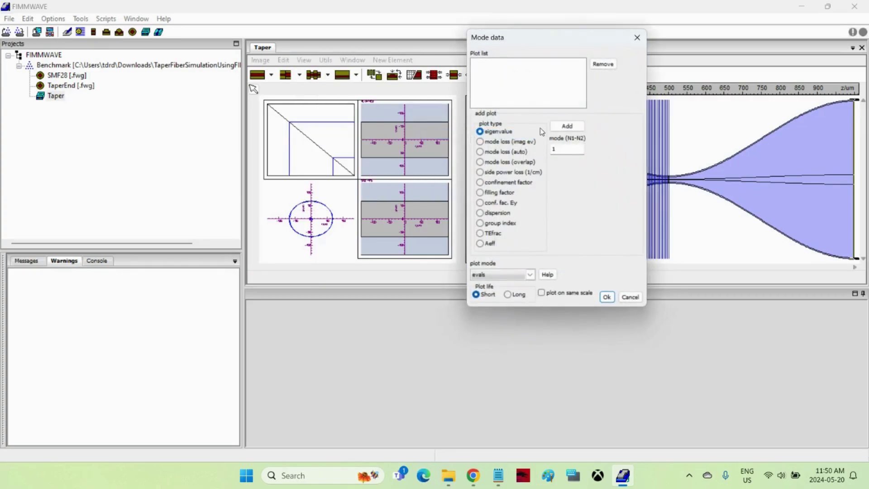
click(568, 150)
click(566, 126)
click(543, 293)
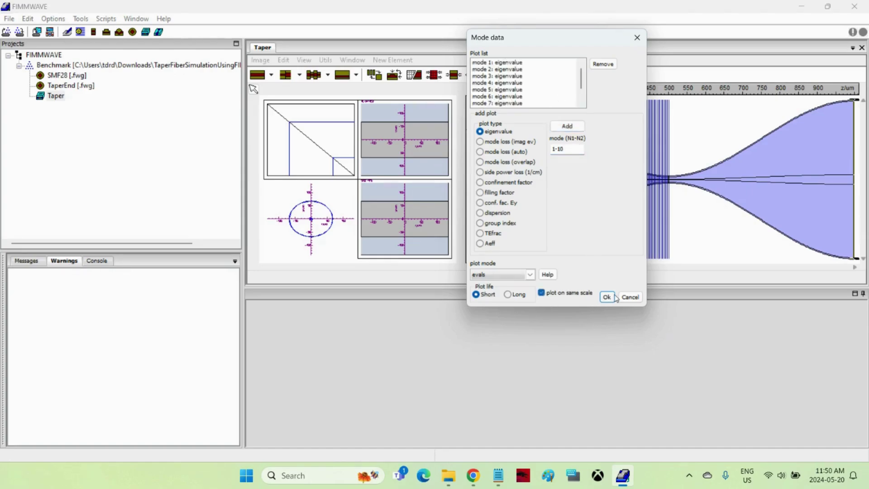
click(607, 297)
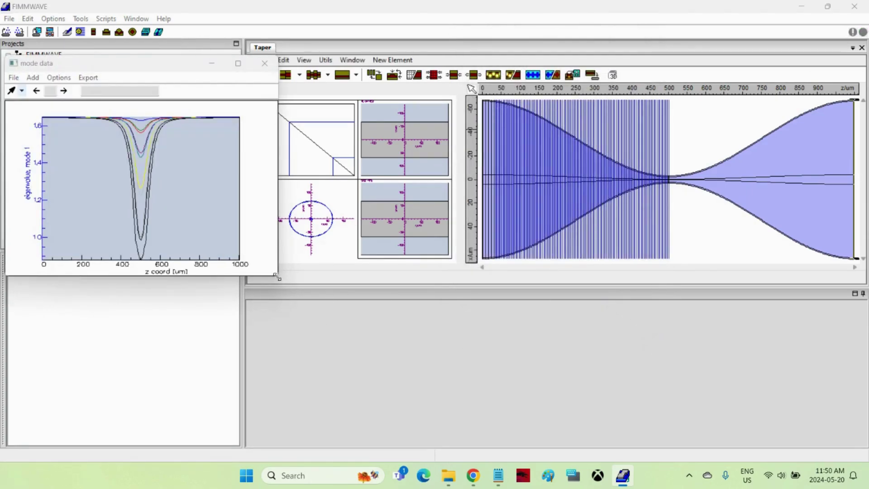
Enlarge the eigenvalue plot, compare its curves with the calculated taper sections, and minimize the plot.
drag(279, 277, 734, 367)
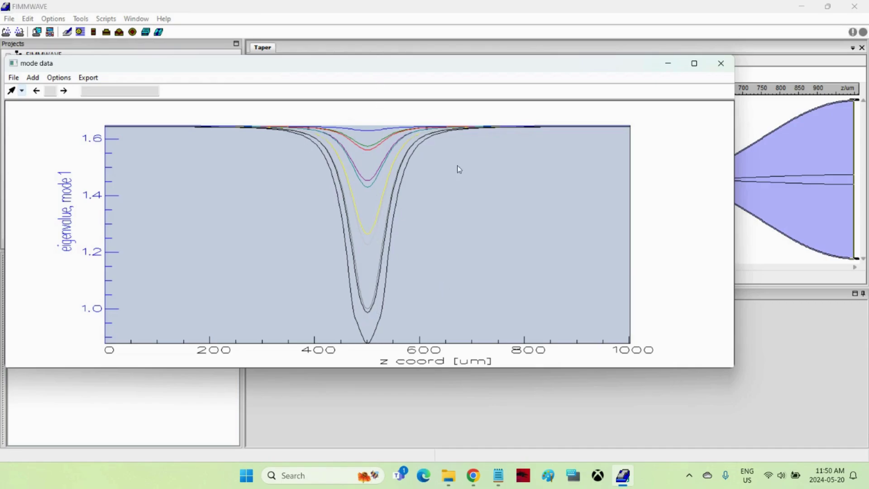
drag(568, 70, 602, 148)
drag(484, 149, 467, 247)
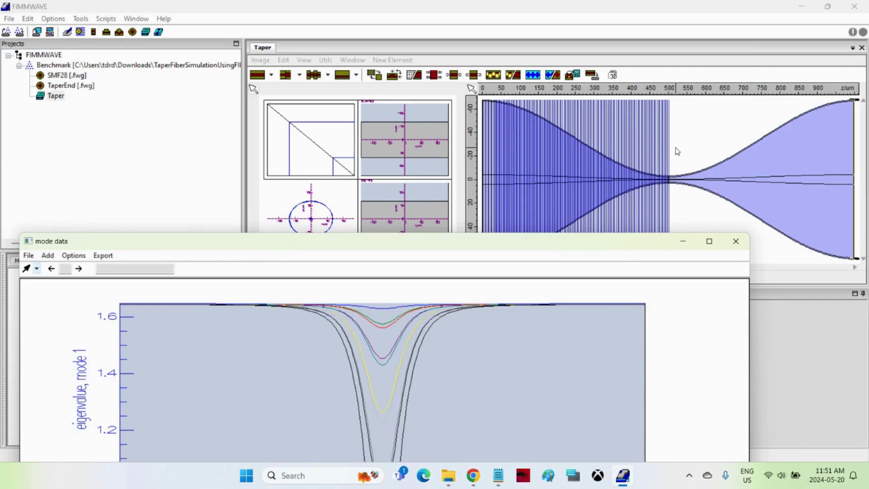
click(685, 244)
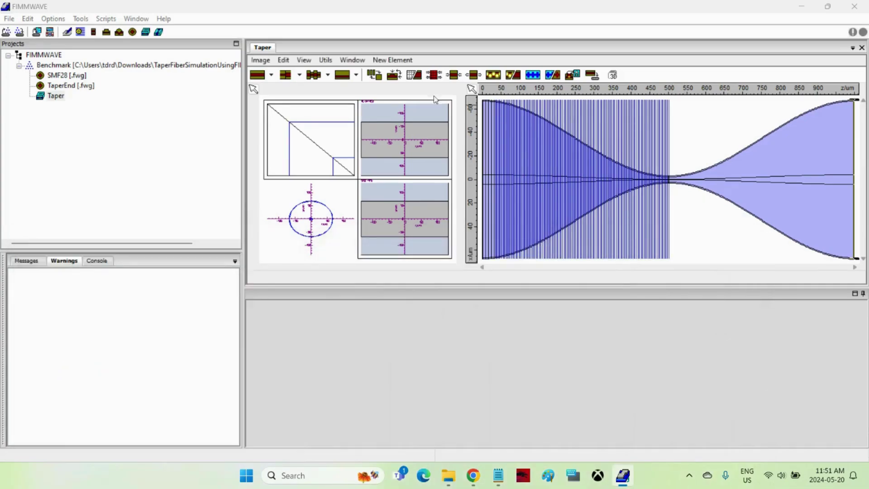
Hide the calculated section lines in the taper's side view.
click(413, 78)
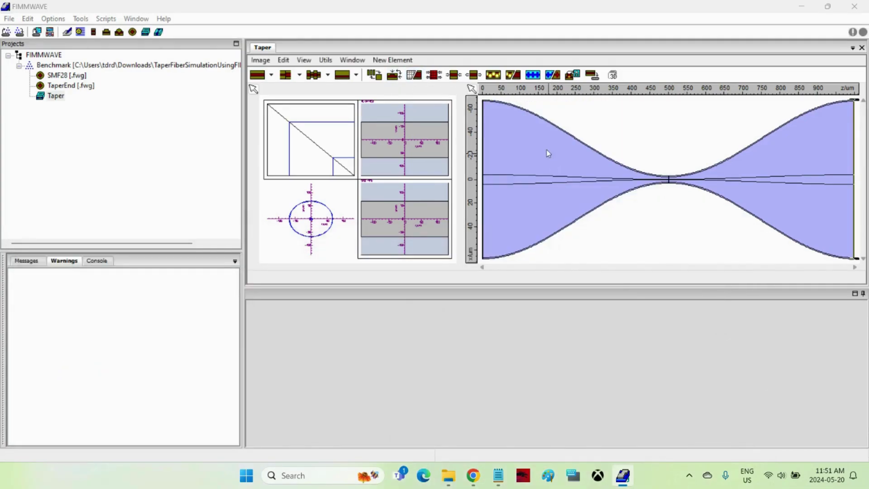
click(494, 75)
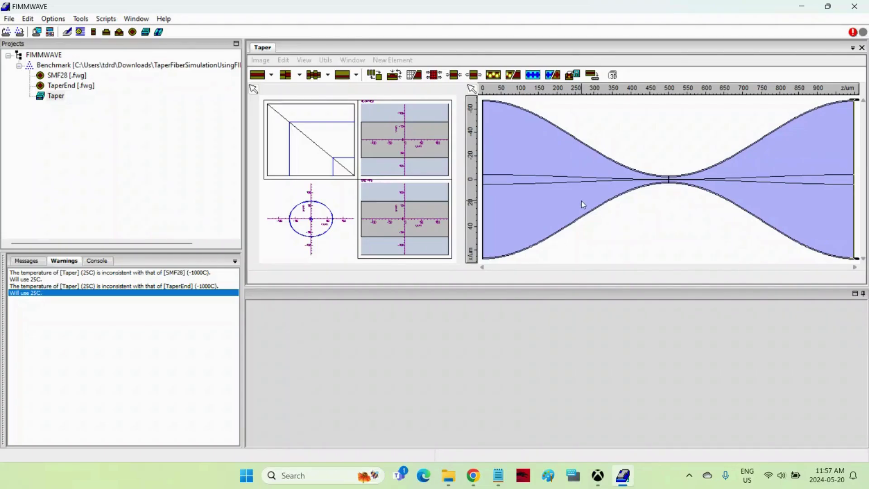
Add a variables node named Variables to the Benchmark project.
click(100, 65)
click(81, 34)
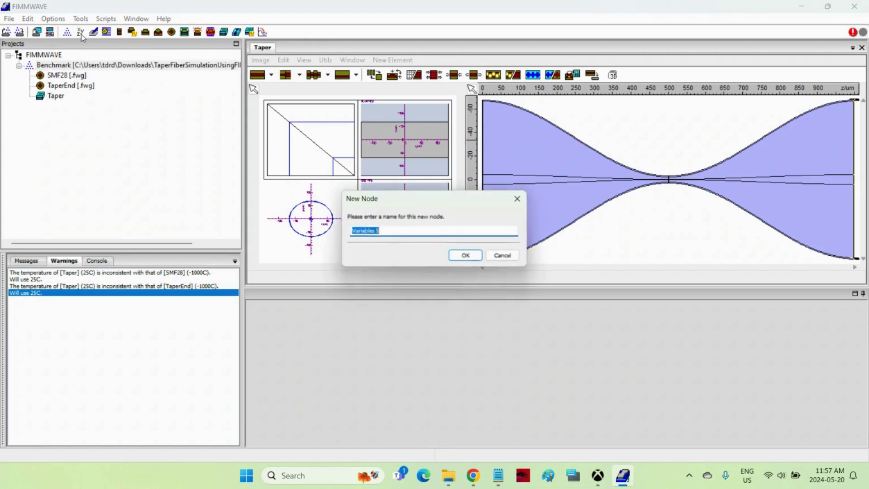
click(389, 230)
key(Return)
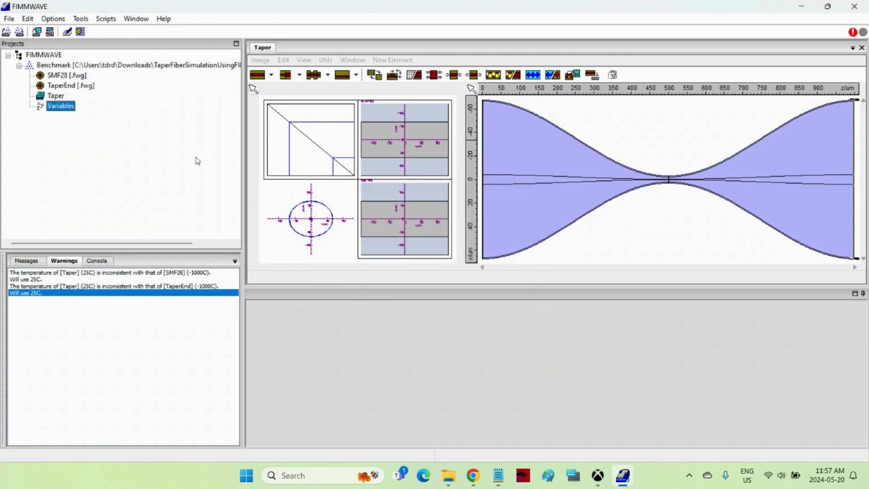
Create a variable L in the Variables node and set its expression to 500.
double_click(70, 108)
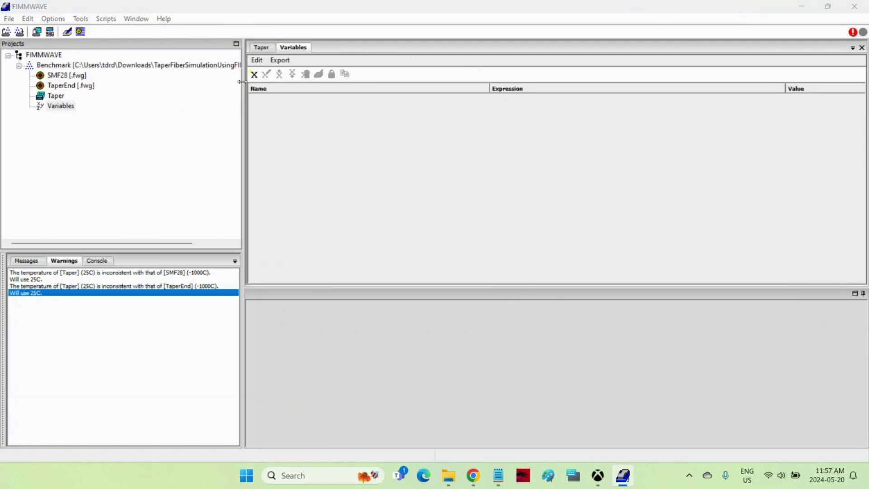
click(254, 74)
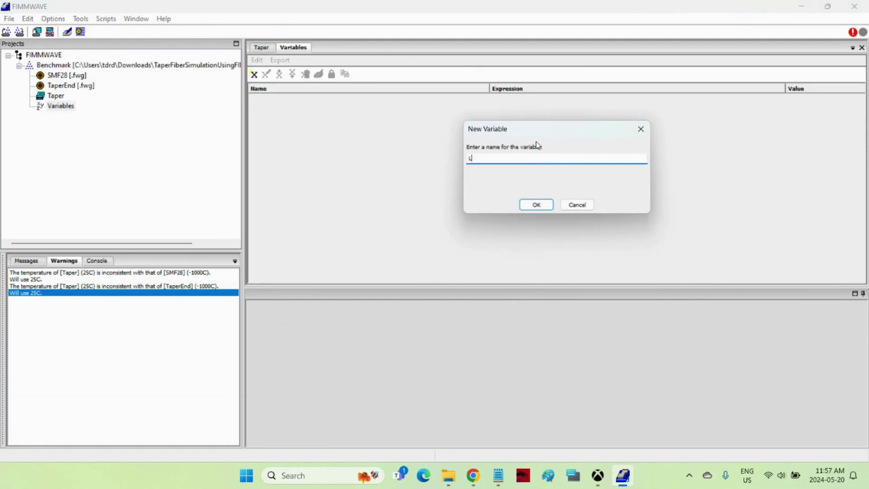
click(535, 204)
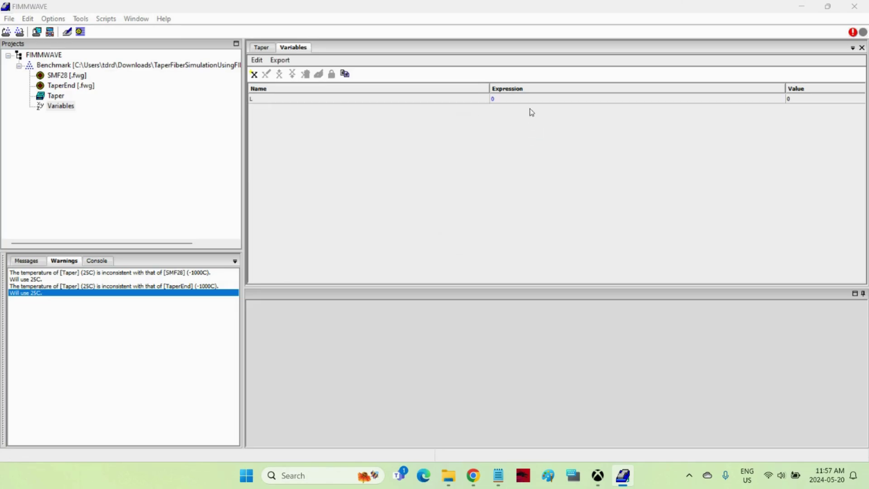
double_click(530, 99)
text(500)
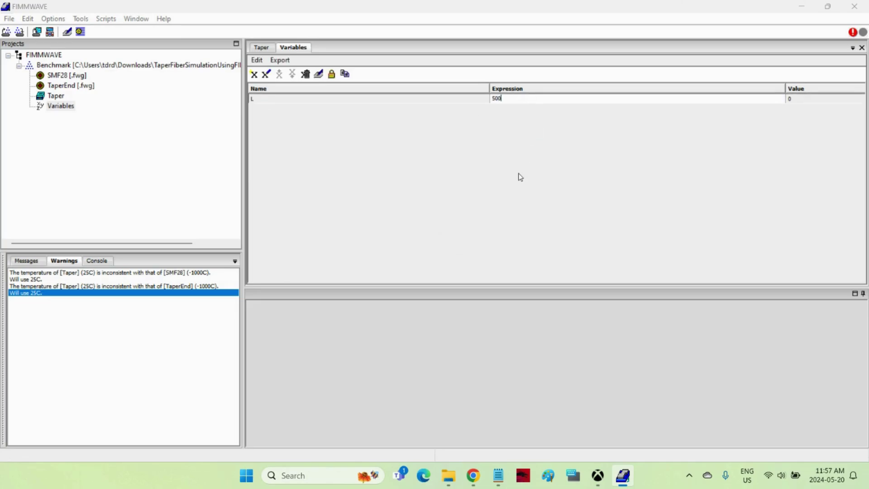
click(521, 177)
Set the first taper section's length to the variable L.
click(265, 50)
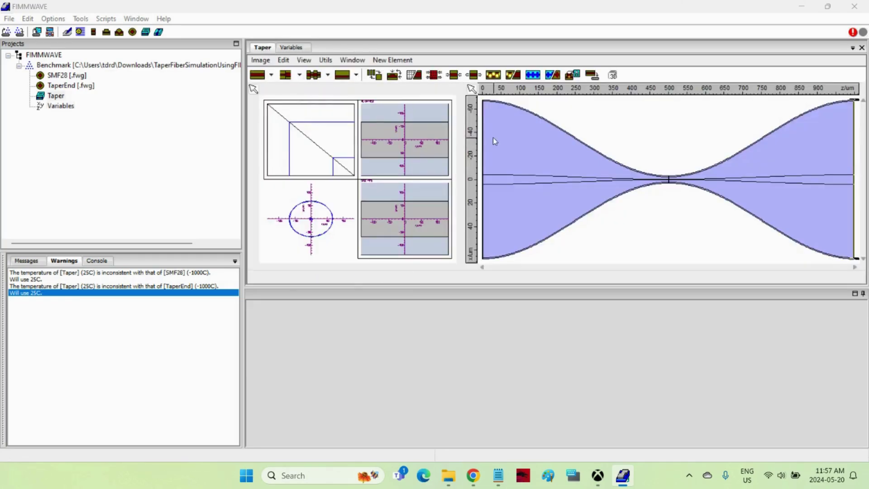
right_click(519, 149)
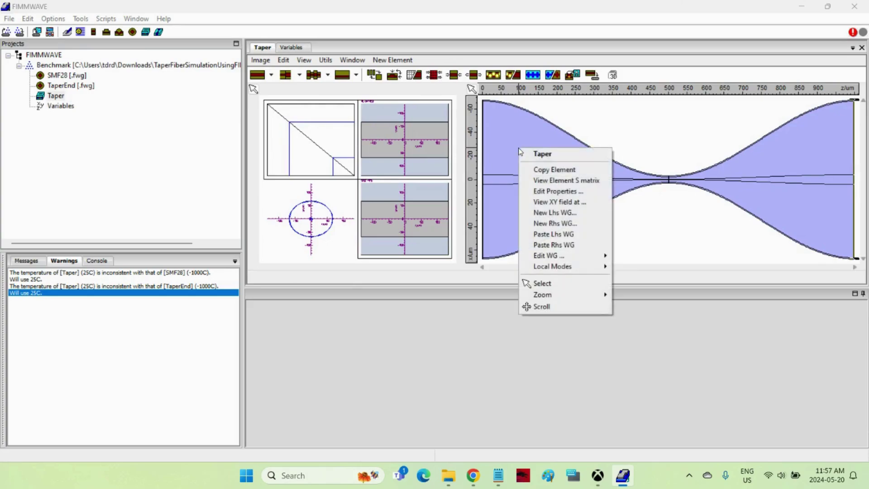
click(557, 191)
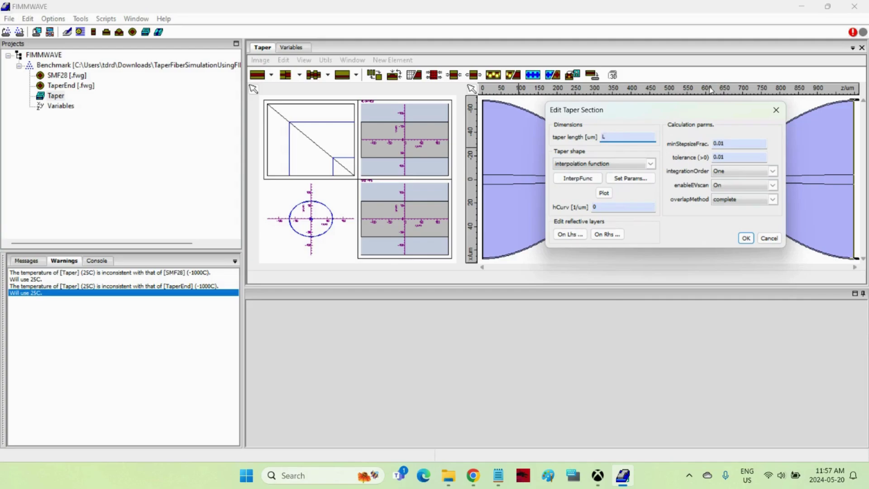
click(747, 238)
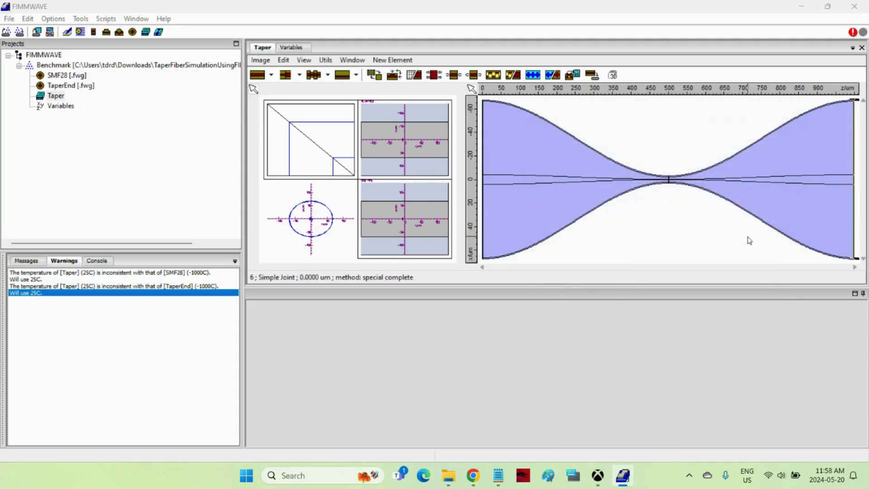
Add a scanner node named FIMMPROP Scanner to the Benchmark project.
click(124, 68)
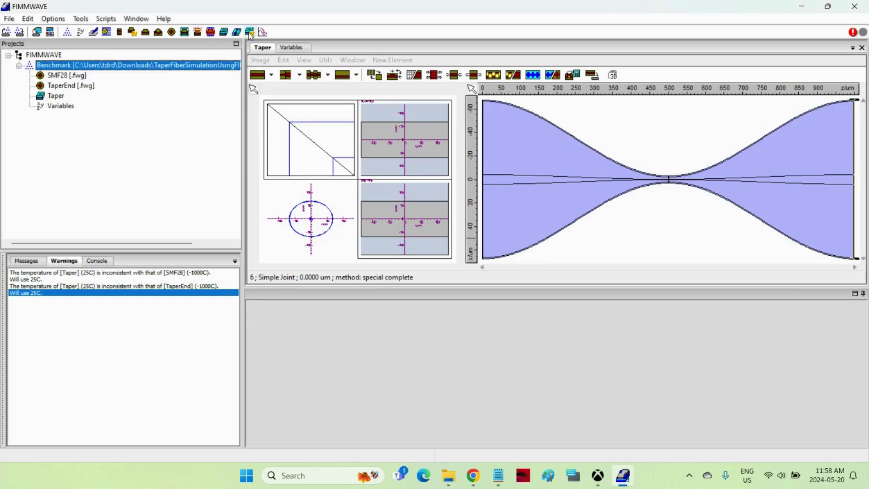
click(250, 32)
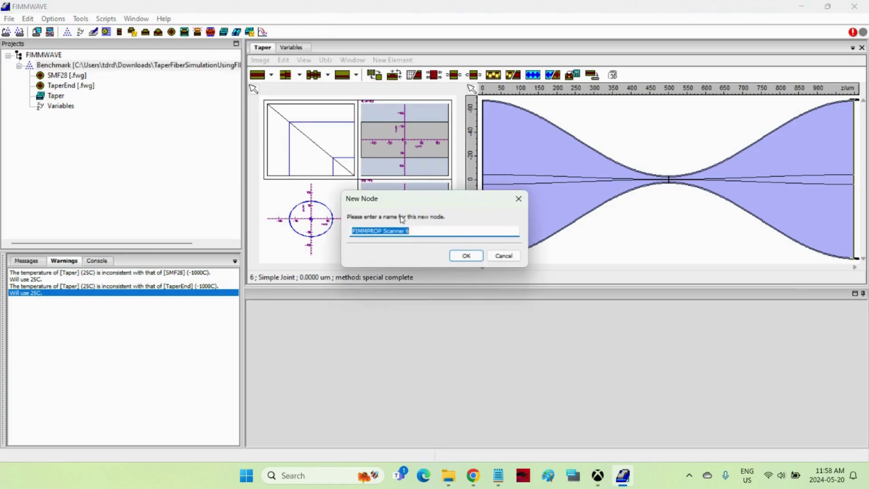
click(426, 232)
click(458, 253)
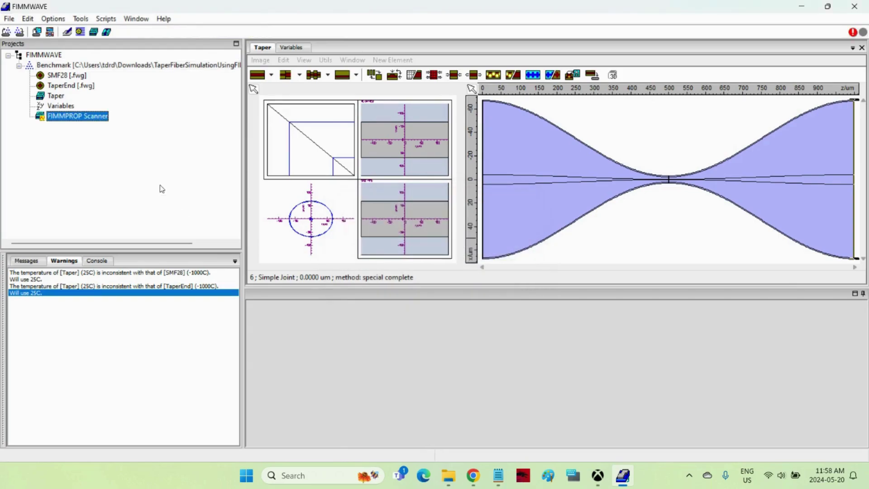
Open the FIMMPROP Scanner node and assign Taper as the device to scan.
double_click(78, 116)
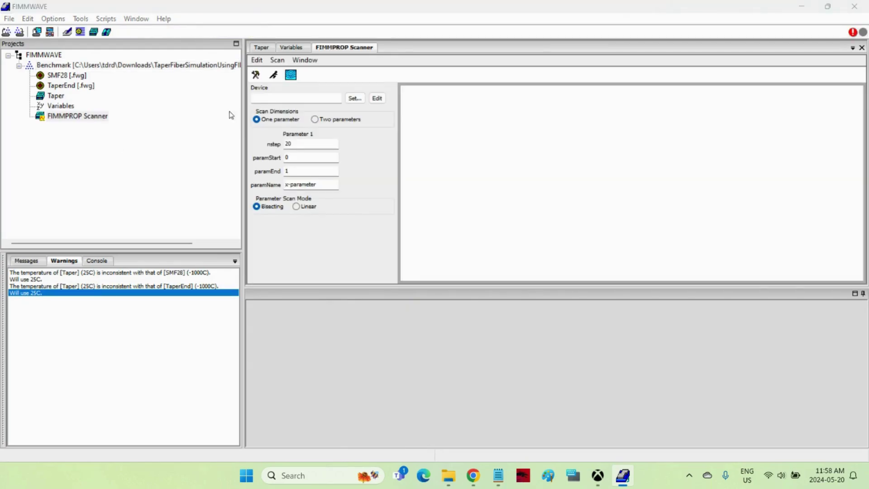
click(346, 99)
click(384, 182)
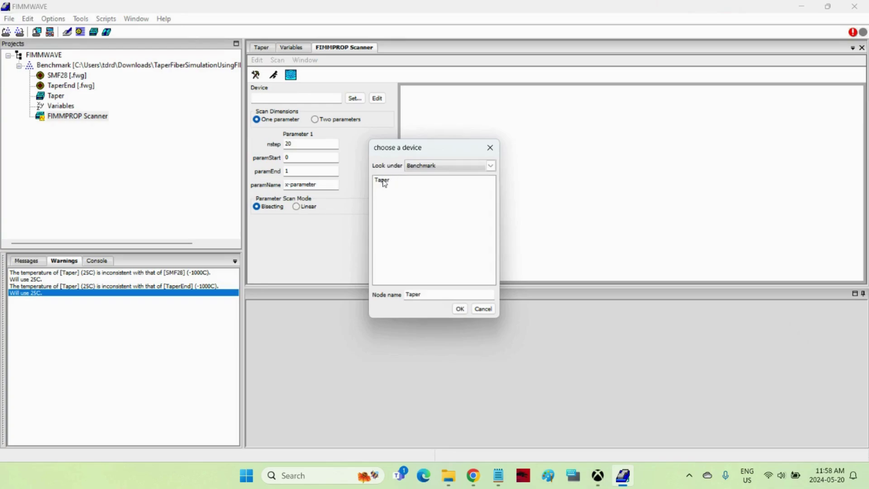
click(460, 309)
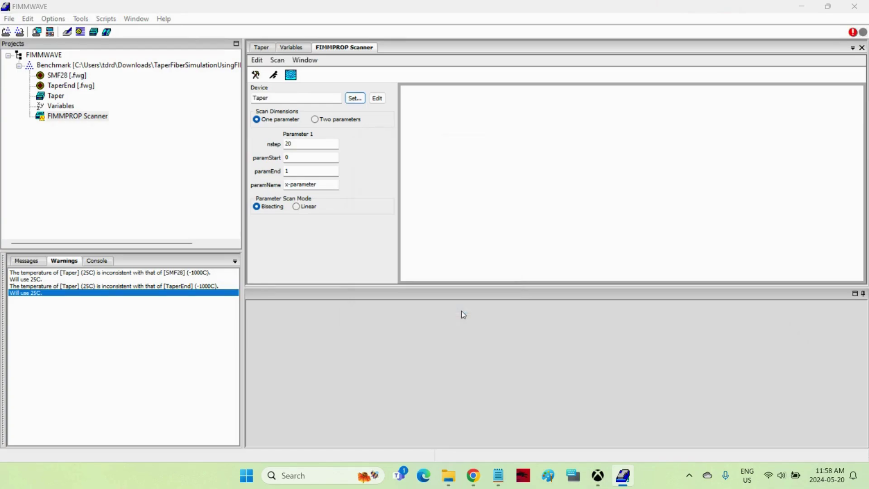
Configure the one-parameter scan for L with 50 steps, from 10000 to 25000.
drag(336, 183, 284, 184)
text(L)
drag(297, 143, 275, 141)
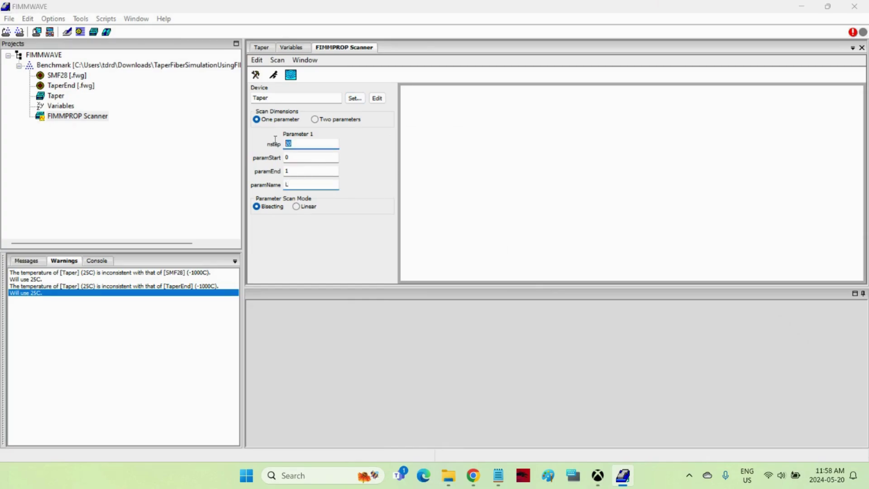
click(294, 158)
double_click(288, 172)
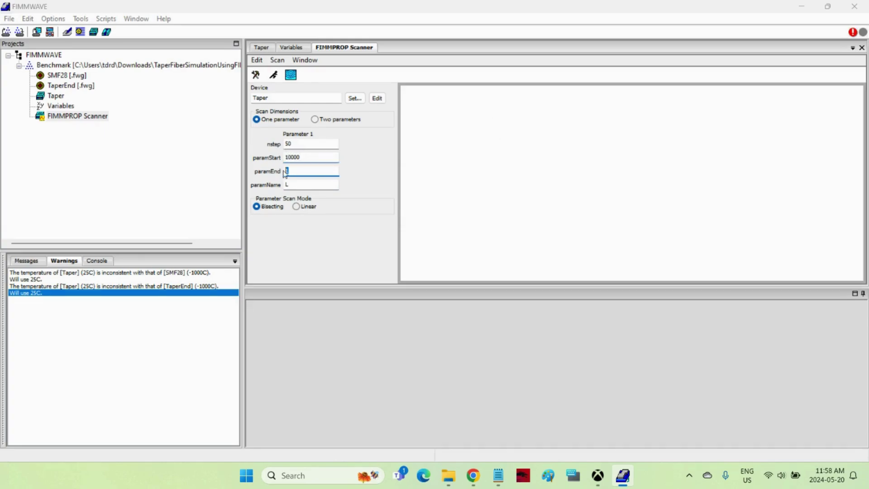
text(25000)
Run the mode coefficient scan with only norm(mode[1]) on the RHS facet, removing mode 2 from the plot list, and plot the scan results.
click(277, 60)
click(283, 73)
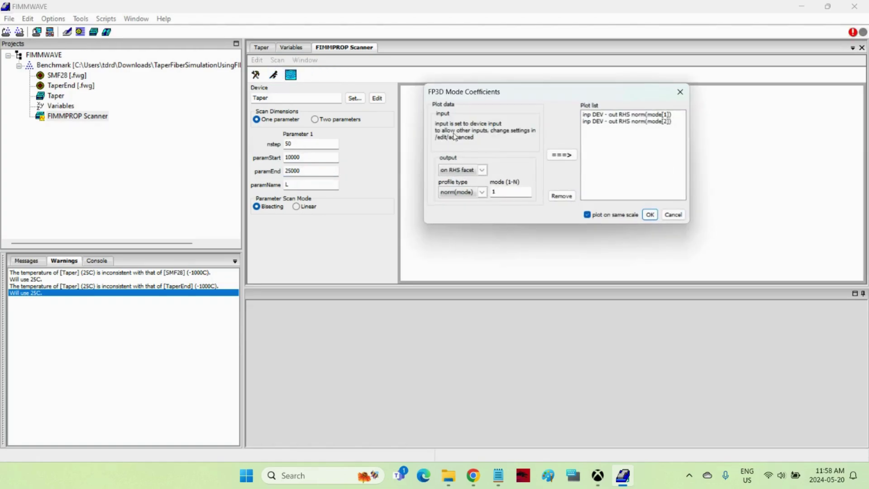
click(634, 122)
click(569, 197)
drag(578, 98, 426, 144)
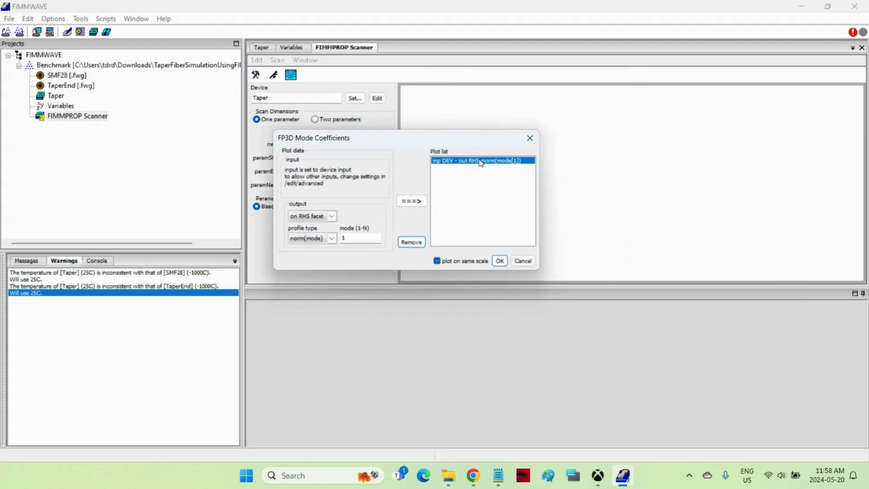
drag(464, 142, 549, 136)
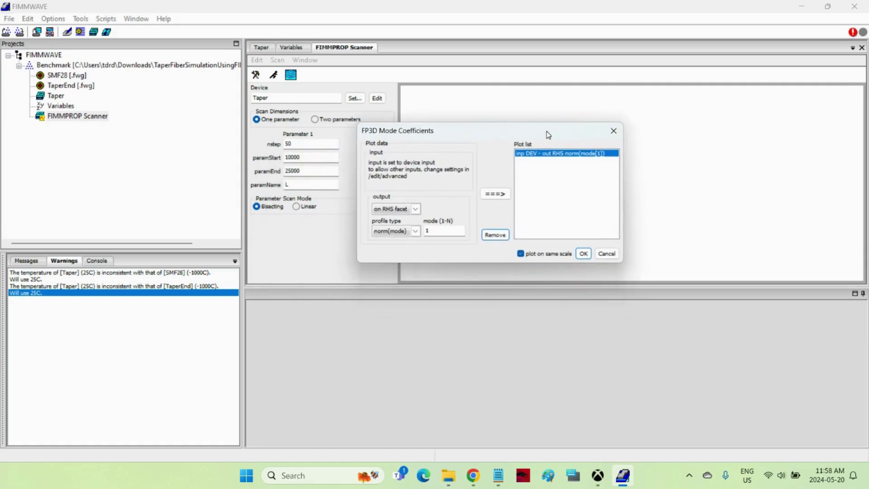
click(584, 254)
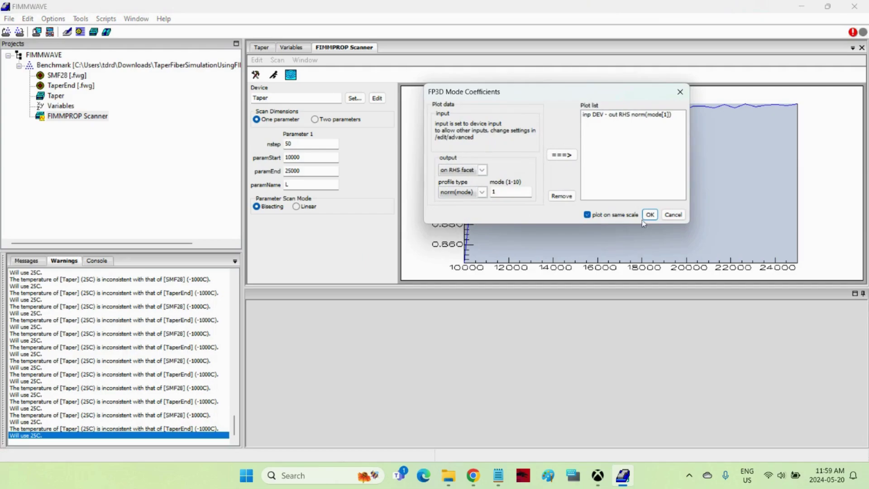
click(645, 213)
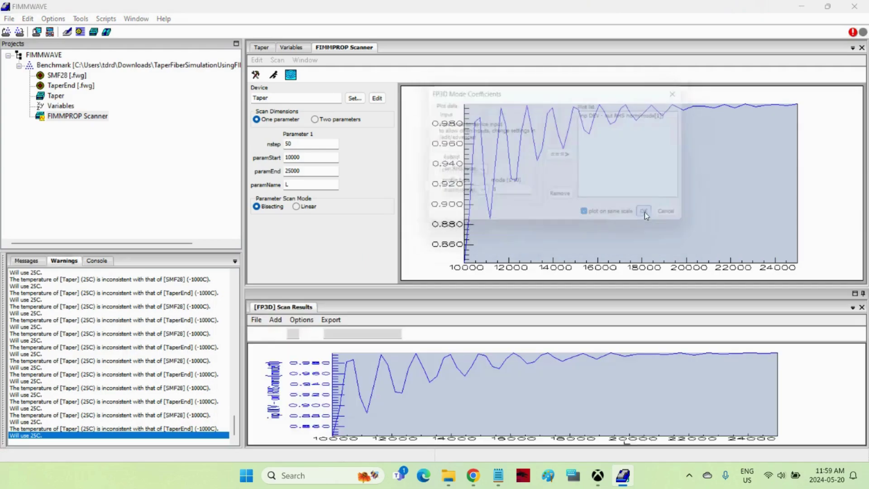